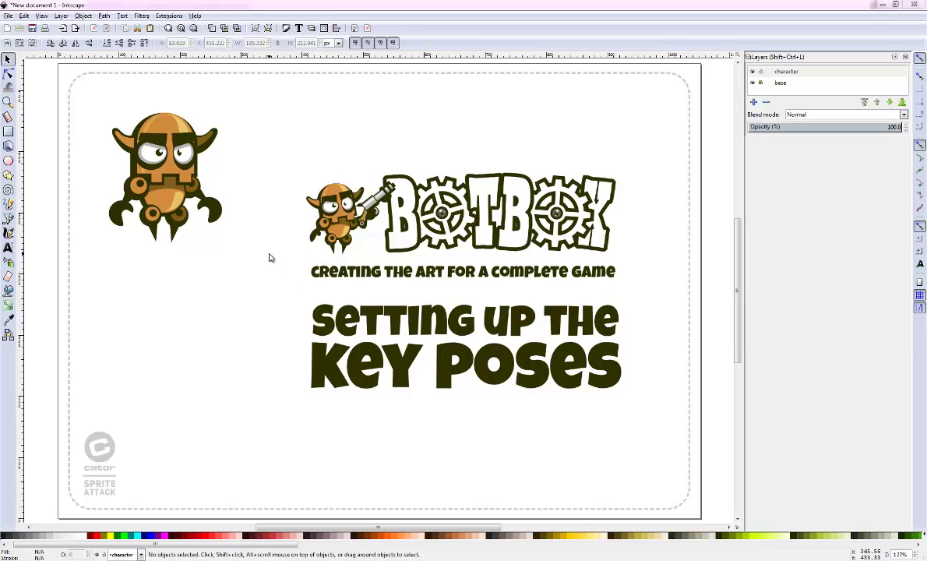
# Step: Zoom in on the robot character
pyautogui.moveTo(94, 106); pyautogui.dragTo(227, 181)
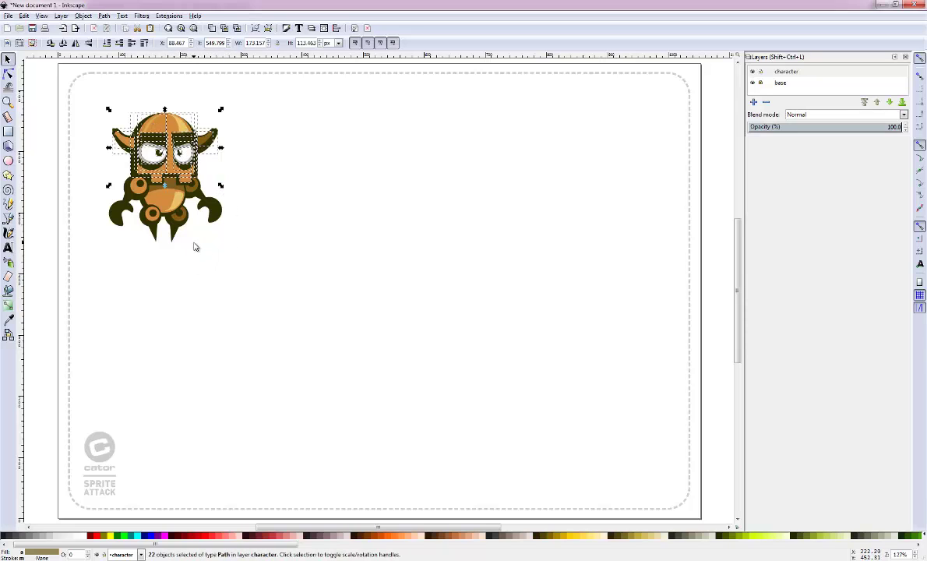
pyautogui.click(194, 246)
pyautogui.click(10, 99)
pyautogui.moveTo(71, 102); pyautogui.dragTo(245, 244)
pyautogui.click(8, 59)
# Step: Group the left shoulder joint parts, then group the left arm with its claw
pyautogui.click(300, 326)
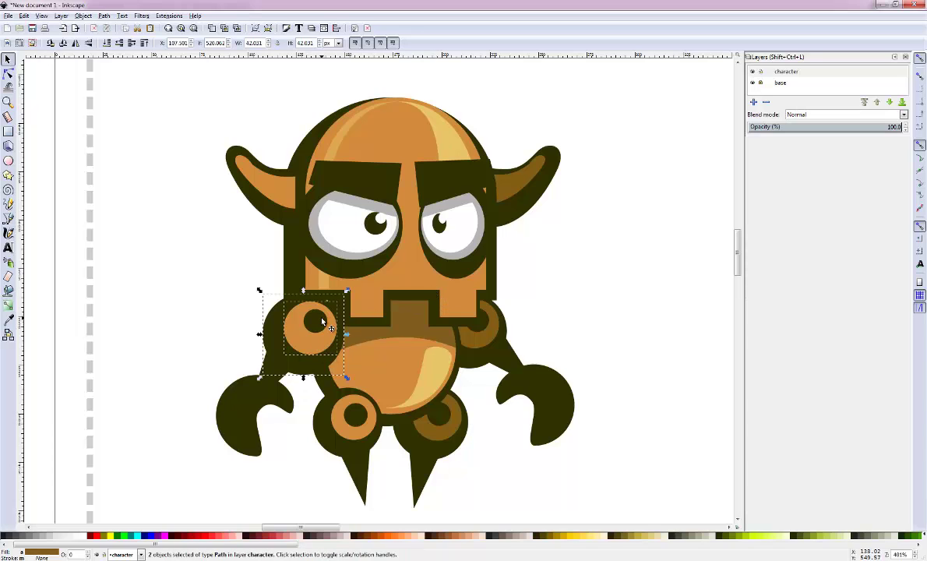
pyautogui.hotkey('ctrl', 'g')
pyautogui.click(267, 414)
pyautogui.moveTo(265, 385); pyautogui.dragTo(265, 385)
pyautogui.click(278, 380)
pyautogui.click(279, 381)
pyautogui.moveTo(273, 377); pyautogui.dragTo(288, 357)
pyautogui.click(240, 386)
pyautogui.keyDown('shift'); pyautogui.click(263, 355); pyautogui.keyUp('shift')
pyautogui.hotkey('ctrl', 'g')
# Step: Group the left claw arm with its shoulder joint, pivoting on the shoulder circle
pyautogui.click(257, 378)
pyautogui.click(254, 357)
pyautogui.moveTo(248, 366)
pyautogui.mouseDown()
pyautogui.moveTo(293, 374)
pyautogui.moveTo(298, 341)
pyautogui.mouseUp()
pyautogui.keyDown('shift'); pyautogui.click(296, 324); pyautogui.keyUp('shift')
pyautogui.hotkey('ctrl', 'g')
pyautogui.moveTo(286, 379); pyautogui.dragTo(312, 330)
# Step: Group the right claw with its arm, pivot moved toward the shoulder
pyautogui.click(543, 392)
pyautogui.keyDown('shift'); pyautogui.click(510, 355); pyautogui.keyUp('shift')
pyautogui.hotkey('ctrl', 'g')
pyautogui.moveTo(528, 387); pyautogui.dragTo(506, 349)
# Step: Group the right shoulder parts with the right arm, pivoting at the shoulder
pyautogui.click(487, 319)
pyautogui.keyDown('shift'); pyautogui.click(441, 347); pyautogui.keyUp('shift')
pyautogui.hotkey('ctrl', 'g')
pyautogui.click(494, 356)
pyautogui.press('Escape')
pyautogui.click(507, 325)
pyautogui.hotkey('ctrl', 'g')
pyautogui.moveTo(489, 341); pyautogui.dragTo(480, 327)
# Step: Group the right and left leg spikes with their joint circles, pivots raised onto the joints
pyautogui.click(437, 427)
pyautogui.keyDown('shift'); pyautogui.click(425, 476); pyautogui.keyUp('shift')
pyautogui.hotkey('ctrl', 'g')
pyautogui.moveTo(430, 450); pyautogui.dragTo(429, 421)
pyautogui.moveTo(332, 511)
pyautogui.mouseDown()
pyautogui.moveTo(382, 455)
pyautogui.moveTo(383, 438)
pyautogui.mouseUp()
pyautogui.keyDown('shift'); pyautogui.click(357, 416); pyautogui.keyUp('shift')
pyautogui.hotkey('ctrl', 'g')
pyautogui.moveTo(348, 449); pyautogui.dragTo(348, 419)
# Step: Group the four belly pieces together
pyautogui.click(390, 377)
pyautogui.keyDown('shift'); pyautogui.click(355, 375); pyautogui.keyUp('shift')
pyautogui.keyDown('shift'); pyautogui.click(337, 377); pyautogui.keyUp('shift')
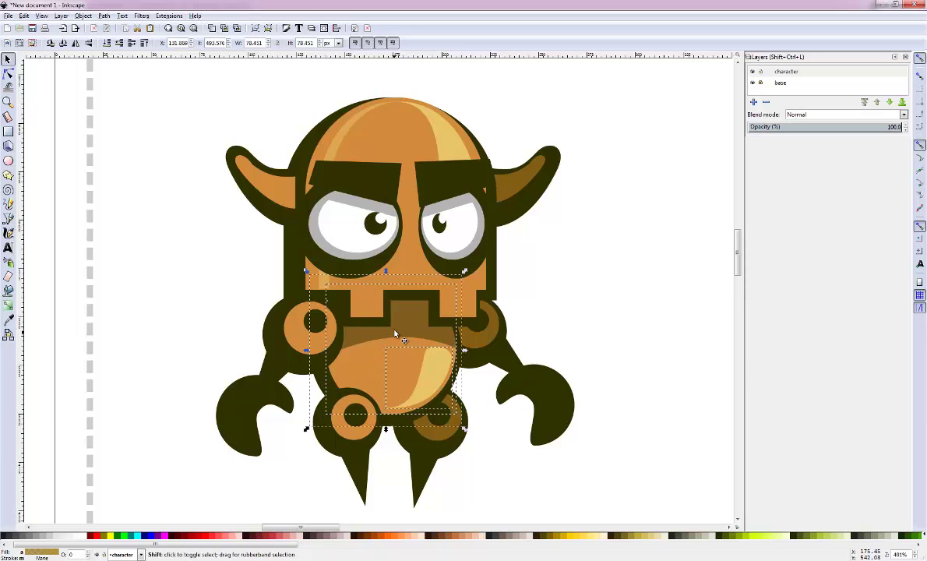
pyautogui.hotkey('ctrl', 'g')
# Step: Group the mouth, head shape, highlight stripe and both ears into one head object
pyautogui.keyDown('ctrl'); pyautogui.click(365, 312); pyautogui.keyUp('ctrl')
pyautogui.keyDown('shift'); pyautogui.click(442, 313); pyautogui.keyUp('shift')
pyautogui.keyDown('shift'); pyautogui.click(415, 290); pyautogui.keyUp('shift')
pyautogui.keyDown('shift'); pyautogui.click(335, 290); pyautogui.keyUp('shift')
pyautogui.press('n')
pyautogui.click(8, 59)
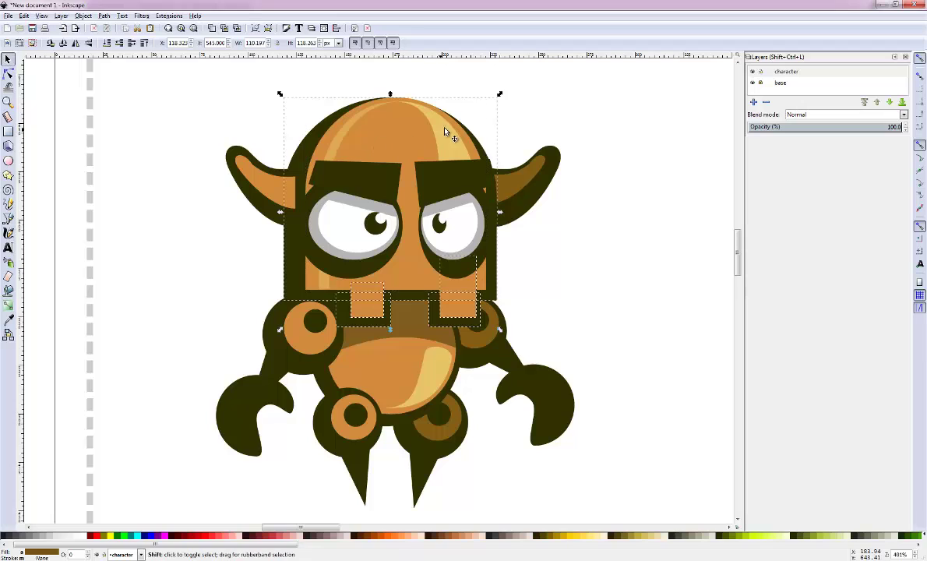
pyautogui.keyDown('shift'); pyautogui.click(414, 118); pyautogui.keyUp('shift')
pyautogui.keyDown('shift'); pyautogui.click(350, 112); pyautogui.keyUp('shift')
pyautogui.keyDown('shift'); pyautogui.click(254, 181); pyautogui.keyUp('shift')
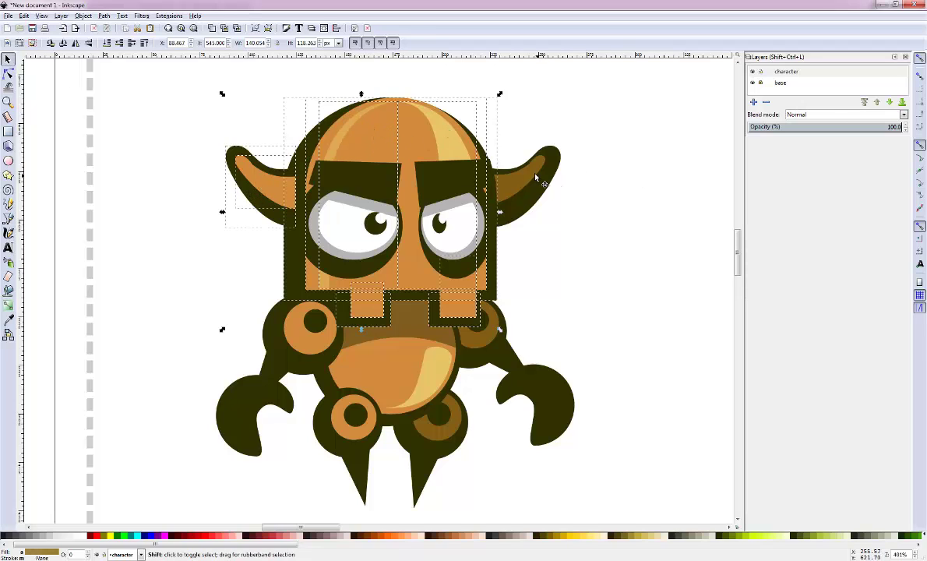
pyautogui.keyDown('shift'); pyautogui.click(507, 173); pyautogui.keyUp('shift')
pyautogui.hotkey('ctrl', 'g')
# Step: Rotate the left eyebrow
pyautogui.keyDown('ctrl'); pyautogui.click(356, 164); pyautogui.keyUp('ctrl')
pyautogui.click(360, 180)
pyautogui.moveTo(404, 158)
pyautogui.mouseDown()
pyautogui.moveTo(393, 140)
pyautogui.moveTo(365, 156)
pyautogui.mouseUp()
pyautogui.moveTo(400, 326); pyautogui.dragTo(379, 267)
# Step: Select the pupils, eye whites and sockets of the eyes
pyautogui.click(385, 223)
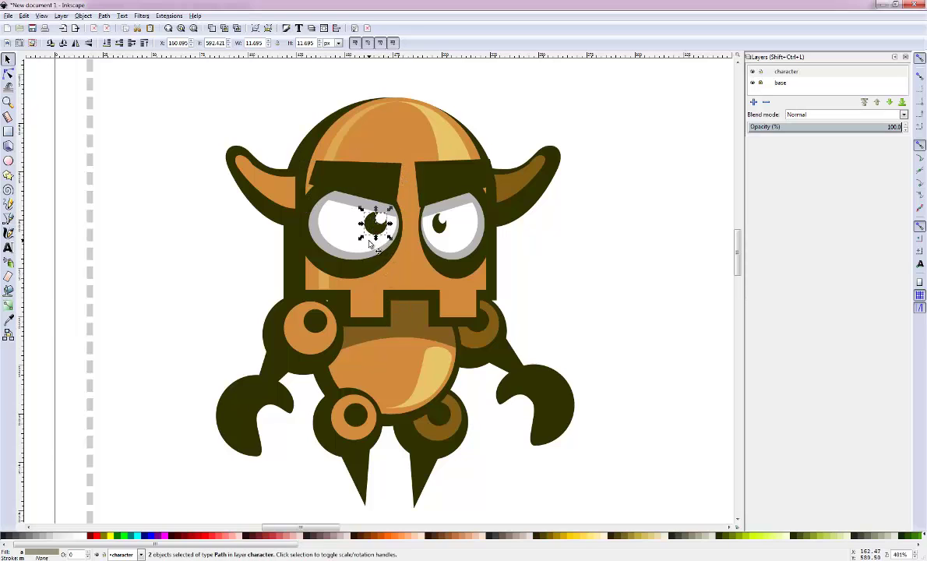
pyautogui.click(441, 224)
pyautogui.click(482, 238)
pyautogui.keyDown('ctrl'); pyautogui.click(429, 261); pyautogui.keyUp('ctrl')
pyautogui.click(371, 215)
pyautogui.click(355, 249)
pyautogui.keyDown('shift'); pyautogui.click(350, 282); pyautogui.keyUp('shift')
pyautogui.keyDown('shift'); pyautogui.click(317, 257); pyautogui.keyUp('shift')
pyautogui.scroll(-1, 507, 218)
pyautogui.scroll(1, 503, 226)
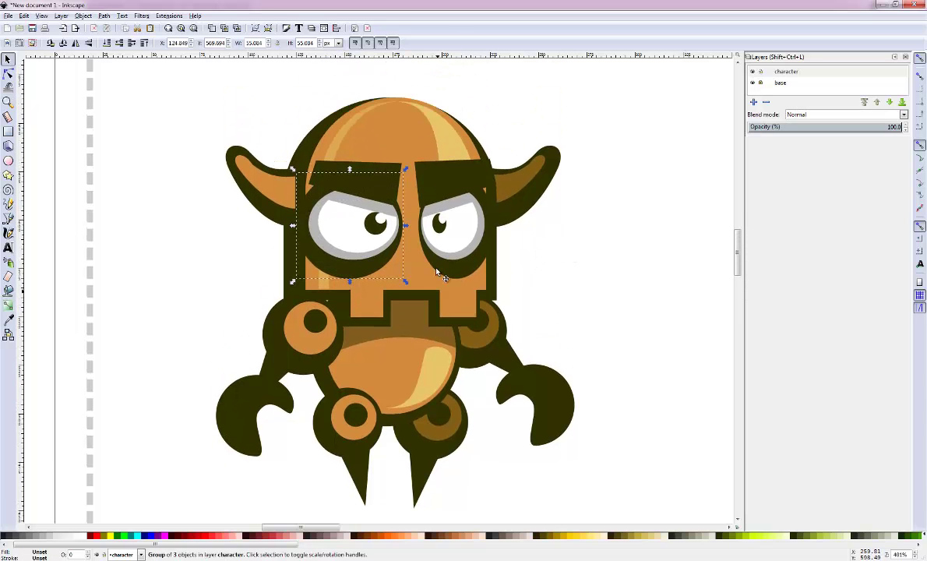
pyautogui.click(413, 272)
pyautogui.moveTo(392, 221); pyautogui.dragTo(402, 315)
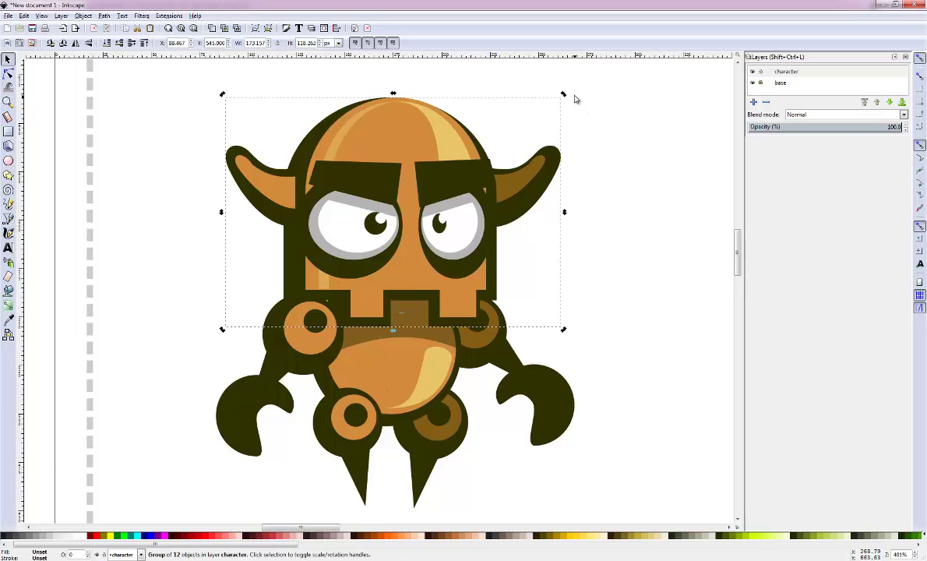
pyautogui.moveTo(563, 96); pyautogui.dragTo(548, 116)
pyautogui.hotkey('ctrl', 'z')
pyautogui.click(194, 29)
pyautogui.moveTo(85, 93); pyautogui.dragTo(249, 268)
pyautogui.hotkey('ctrl', 'd')
pyautogui.moveTo(184, 169); pyautogui.dragTo(185, 322)
pyautogui.click(231, 336)
pyautogui.moveTo(134, 292)
pyautogui.mouseDown()
pyautogui.moveTo(117, 294)
pyautogui.moveTo(248, 304)
pyautogui.mouseUp()
pyautogui.moveTo(146, 306)
pyautogui.mouseDown()
pyautogui.moveTo(318, 306)
pyautogui.moveTo(285, 306)
pyautogui.mouseUp()
pyautogui.click(173, 307)
pyautogui.keyDown('shift'); pyautogui.click(181, 298); pyautogui.keyUp('shift')
pyautogui.moveTo(187, 312); pyautogui.dragTo(287, 309)
pyautogui.moveTo(161, 305)
pyautogui.mouseDown()
pyautogui.moveTo(223, 320)
pyautogui.moveTo(302, 318)
pyautogui.mouseUp()
pyautogui.moveTo(142, 343); pyautogui.dragTo(115, 341)
pyautogui.moveTo(183, 361); pyautogui.dragTo(231, 365)
pyautogui.moveTo(152, 373); pyautogui.dragTo(138, 413)
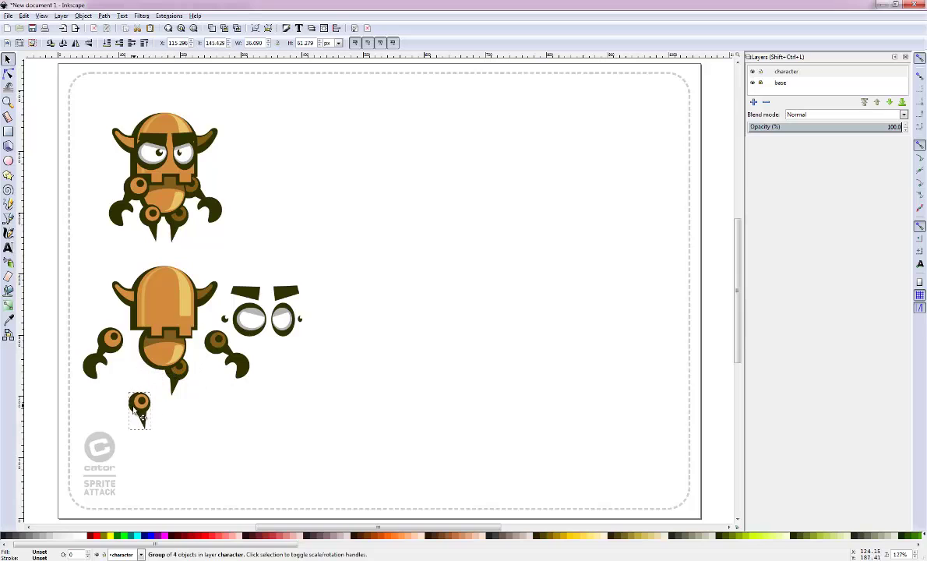
pyautogui.moveTo(179, 366); pyautogui.dragTo(191, 406)
pyautogui.click(171, 371)
pyautogui.moveTo(171, 371); pyautogui.dragTo(176, 384)
pyautogui.click(191, 404)
pyautogui.click(136, 409)
pyautogui.click(114, 264)
pyautogui.click(752, 72)
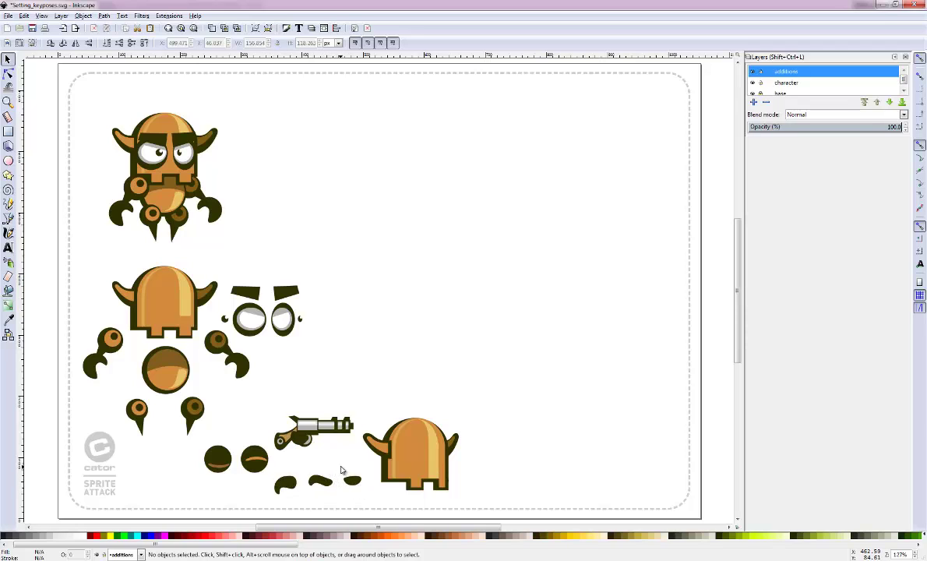
pyautogui.moveTo(88, 104); pyautogui.dragTo(230, 241)
pyautogui.hotkey('ctrl', 'd')
pyautogui.moveTo(185, 173); pyautogui.dragTo(406, 164)
pyautogui.click(490, 206)
pyautogui.click(417, 438)
pyautogui.hotkey('ctrl', 'd')
pyautogui.moveTo(416, 425)
pyautogui.mouseDown()
pyautogui.moveTo(501, 142)
pyautogui.moveTo(494, 133)
pyautogui.mouseUp()
pyautogui.press('Delete')
pyautogui.click(807, 83)
pyautogui.hotkey('ctrl', 'shift', 'v')
pyautogui.hotkey('ctrl', 'v')
pyautogui.moveTo(385, 270); pyautogui.dragTo(383, 131)
pyautogui.moveTo(383, 130); pyautogui.dragTo(387, 129)
pyautogui.click(425, 119)
pyautogui.press('Escape')
pyautogui.press('z')
pyautogui.moveTo(293, 97); pyautogui.dragTo(468, 271)
pyautogui.click(8, 60)
pyautogui.click(425, 185)
pyautogui.keyDown('ctrl'); pyautogui.click(427, 187); pyautogui.keyUp('ctrl')
pyautogui.moveTo(437, 231); pyautogui.dragTo(393, 242)
pyautogui.moveTo(398, 199); pyautogui.dragTo(418, 210)
pyautogui.press('Right')
pyautogui.press('Right')
pyautogui.press('Right')
pyautogui.moveTo(304, 104); pyautogui.dragTo(413, 253)
pyautogui.press('Right')
pyautogui.press('Right')
pyautogui.press('Right')
pyautogui.press('Right')
pyautogui.press('Right')
pyautogui.click(570, 249)
pyautogui.click(480, 310)
pyautogui.click(487, 329)
pyautogui.moveTo(533, 378)
pyautogui.mouseDown()
pyautogui.moveTo(552, 336)
pyautogui.moveTo(511, 324)
pyautogui.mouseUp()
pyautogui.click(413, 380)
pyautogui.click(410, 345)
pyautogui.moveTo(447, 327); pyautogui.dragTo(474, 348)
pyautogui.moveTo(413, 366)
pyautogui.mouseDown()
pyautogui.moveTo(337, 364)
pyautogui.moveTo(422, 352)
pyautogui.mouseUp()
pyautogui.moveTo(449, 424)
pyautogui.mouseDown()
pyautogui.moveTo(508, 385)
pyautogui.moveTo(483, 377)
pyautogui.mouseUp()
pyautogui.click(289, 337)
pyautogui.moveTo(347, 385)
pyautogui.mouseDown()
pyautogui.moveTo(315, 384)
pyautogui.moveTo(347, 387)
pyautogui.mouseUp()
pyautogui.click(269, 314)
pyautogui.moveTo(343, 391); pyautogui.dragTo(307, 388)
pyautogui.click(459, 309)
pyautogui.click(547, 389)
pyautogui.scroll(-1, 393, 376)
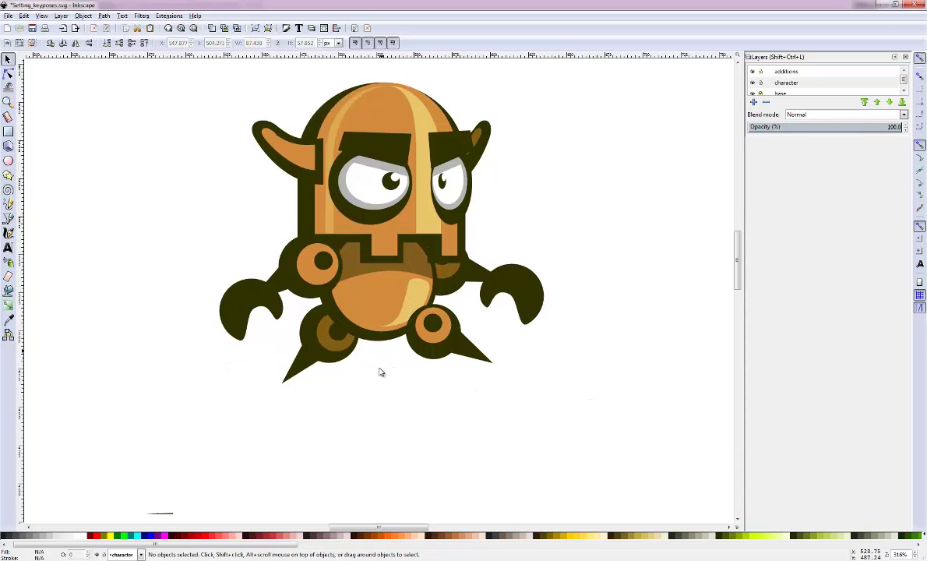
pyautogui.click(194, 29)
pyautogui.moveTo(283, 483); pyautogui.dragTo(297, 481)
pyautogui.hotkey('ctrl', 'z')
pyautogui.click(392, 252)
pyautogui.click(803, 83)
pyautogui.click(348, 156)
pyautogui.click(434, 204)
pyautogui.press('z')
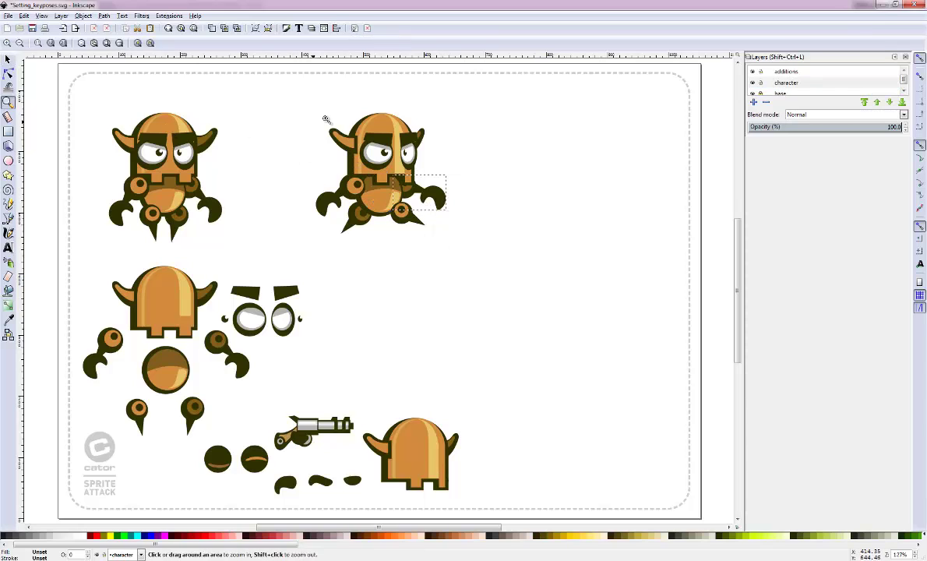
pyautogui.moveTo(299, 103); pyautogui.dragTo(474, 257)
pyautogui.click(9, 60)
pyautogui.press('Escape')
pyautogui.hotkey('ctrl', 'v')
pyautogui.moveTo(571, 227)
pyautogui.mouseDown()
pyautogui.moveTo(592, 273)
pyautogui.moveTo(623, 275)
pyautogui.moveTo(560, 340)
pyautogui.moveTo(530, 334)
pyautogui.mouseUp()
pyautogui.click(589, 273)
pyautogui.click(559, 341)
pyautogui.click(546, 342)
pyautogui.hotkey('ctrl', 'd')
pyautogui.moveTo(527, 346); pyautogui.dragTo(155, 291)
pyautogui.click(76, 45)
pyautogui.moveTo(179, 292); pyautogui.dragTo(234, 353)
pyautogui.click(209, 350)
pyautogui.press('Escape')
pyautogui.click(208, 338)
pyautogui.click(248, 334)
pyautogui.keyDown('alt'); pyautogui.click(239, 338); pyautogui.keyUp('alt')
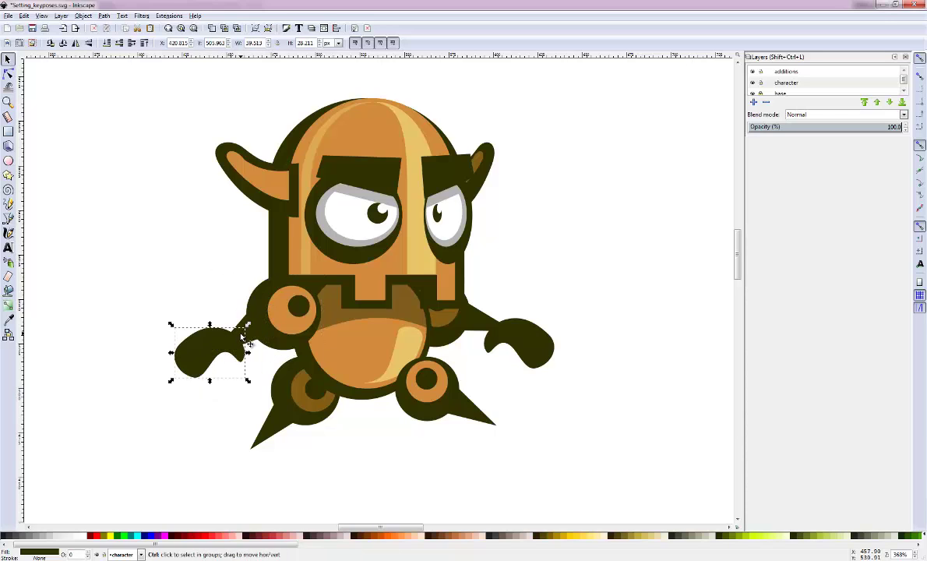
pyautogui.moveTo(240, 340); pyautogui.dragTo(209, 336)
pyautogui.click(225, 327)
pyautogui.keyDown('ctrl'); pyautogui.click(250, 335); pyautogui.keyUp('ctrl')
pyautogui.click(234, 307)
pyautogui.moveTo(208, 307)
pyautogui.mouseDown()
pyautogui.moveTo(209, 296)
pyautogui.moveTo(218, 338)
pyautogui.moveTo(184, 317)
pyautogui.mouseUp()
pyautogui.click(184, 317)
pyautogui.click(246, 328)
pyautogui.click(247, 322)
pyautogui.keyDown('shift'); pyautogui.click(220, 322); pyautogui.keyUp('shift')
pyautogui.click(239, 336)
pyautogui.moveTo(240, 312); pyautogui.dragTo(297, 307)
pyautogui.moveTo(158, 353); pyautogui.dragTo(211, 399)
pyautogui.click(567, 235)
pyautogui.press('ctrl')
pyautogui.click(181, 28)
pyautogui.moveTo(263, 95); pyautogui.dragTo(495, 284)
pyautogui.hotkey('ctrl', 'd')
pyautogui.moveTo(412, 167); pyautogui.dragTo(561, 167)
pyautogui.click(450, 340)
pyautogui.moveTo(306, 434); pyautogui.dragTo(523, 268)
pyautogui.hotkey('ctrl', 'z')
pyautogui.hotkey('ctrl', 'v')
pyautogui.moveTo(555, 263)
pyautogui.mouseDown()
pyautogui.moveTo(586, 184)
pyautogui.moveTo(581, 196)
pyautogui.mouseUp()
pyautogui.press('z')
pyautogui.moveTo(474, 112); pyautogui.dragTo(631, 259)
pyautogui.click(9, 60)
pyautogui.moveTo(517, 294); pyautogui.dragTo(503, 304)
pyautogui.click(232, 339)
pyautogui.keyDown('ctrl'); pyautogui.click(204, 351); pyautogui.keyUp('ctrl')
pyautogui.press('Delete')
pyautogui.click(226, 339)
pyautogui.moveTo(196, 362); pyautogui.dragTo(401, 362)
pyautogui.click(315, 299)
pyautogui.moveTo(314, 296); pyautogui.dragTo(287, 289)
pyautogui.keyDown('ctrl'); pyautogui.click(286, 288); pyautogui.keyUp('ctrl')
pyautogui.click(311, 289)
pyautogui.moveTo(359, 261)
pyautogui.mouseDown()
pyautogui.moveTo(310, 340)
pyautogui.moveTo(296, 343)
pyautogui.mouseUp()
pyautogui.keyDown('ctrl'); pyautogui.click(282, 346); pyautogui.keyUp('ctrl')
pyautogui.moveTo(308, 324)
pyautogui.mouseDown()
pyautogui.moveTo(361, 368)
pyautogui.moveTo(338, 359)
pyautogui.moveTo(354, 320)
pyautogui.mouseUp()
pyautogui.click(499, 343)
pyautogui.click(512, 350)
pyautogui.press('Delete')
pyautogui.click(180, 28)
pyautogui.click(350, 482)
pyautogui.press('z')
pyautogui.moveTo(469, 98); pyautogui.dragTo(619, 257)
pyautogui.moveTo(443, 353); pyautogui.dragTo(449, 343)
pyautogui.press('s')
pyautogui.moveTo(456, 360); pyautogui.dragTo(496, 346)
pyautogui.click(372, 185)
pyautogui.moveTo(398, 170); pyautogui.dragTo(412, 184)
pyautogui.click(428, 171)
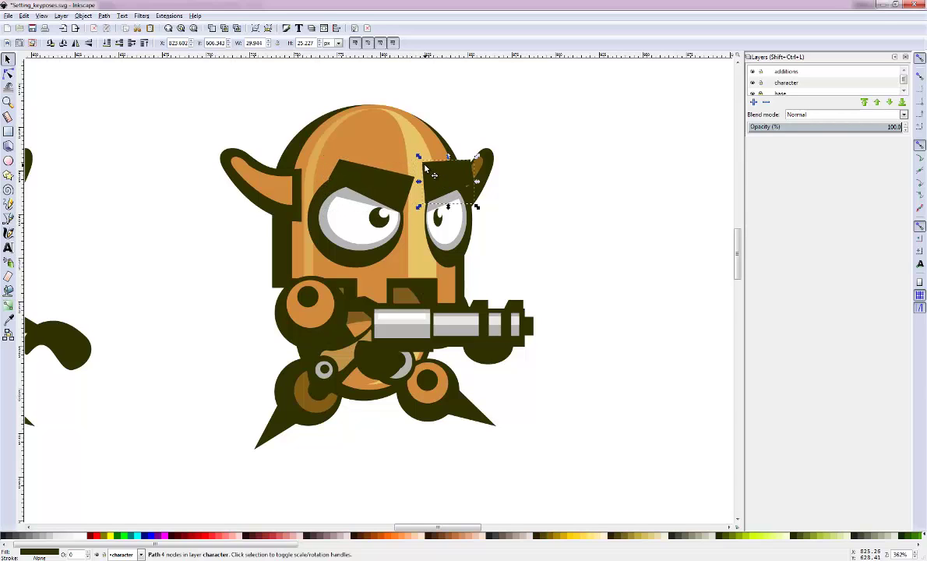
pyautogui.moveTo(425, 167)
pyautogui.mouseDown()
pyautogui.moveTo(413, 161)
pyautogui.moveTo(441, 185)
pyautogui.mouseUp()
pyautogui.moveTo(468, 156); pyautogui.dragTo(459, 176)
pyautogui.moveTo(282, 109); pyautogui.dragTo(488, 276)
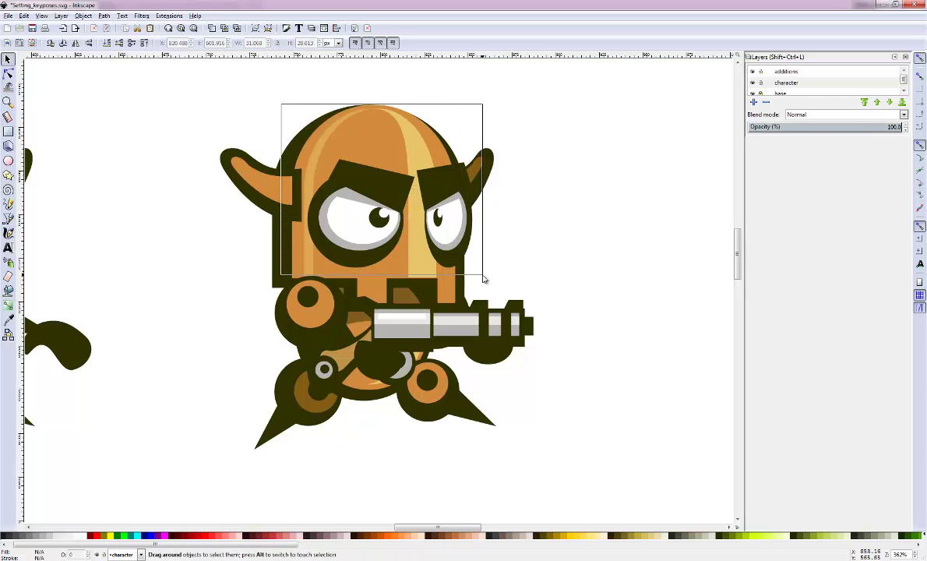
pyautogui.click(406, 150)
pyautogui.moveTo(406, 151); pyautogui.dragTo(413, 154)
pyautogui.click(565, 339)
pyautogui.scroll(-3, 523, 310)
pyautogui.scroll(2, 467, 311)
pyautogui.click(192, 27)
pyautogui.moveTo(277, 95); pyautogui.dragTo(432, 255)
pyautogui.moveTo(466, 310); pyautogui.dragTo(499, 331)
pyautogui.press('Escape')
pyautogui.click(531, 362)
pyautogui.click(530, 363)
pyautogui.click(529, 361)
pyautogui.click(527, 348)
pyautogui.click(512, 354)
pyautogui.click(507, 362)
pyautogui.press('z')
pyautogui.moveTo(356, 237); pyautogui.dragTo(537, 401)
pyautogui.click(9, 59)
pyautogui.moveTo(507, 278); pyautogui.dragTo(477, 241)
pyautogui.click(524, 352)
pyautogui.moveTo(526, 339)
pyautogui.mouseDown()
pyautogui.moveTo(511, 308)
pyautogui.moveTo(513, 216)
pyautogui.moveTo(508, 231)
pyautogui.mouseUp()
pyautogui.click(523, 343)
pyautogui.click(299, 320)
pyautogui.press('ctrl')
pyautogui.keyDown('ctrl'); pyautogui.click(265, 343); pyautogui.keyUp('ctrl')
# Step: Drag the left arm pieces up and rotate the left hand about 52° clockwise
pyautogui.click(258, 337)
pyautogui.moveTo(230, 316); pyautogui.dragTo(230, 228)
pyautogui.click(238, 357)
pyautogui.keyDown('ctrl'); pyautogui.click(238, 356); pyautogui.keyUp('ctrl')
pyautogui.moveTo(237, 357); pyautogui.dragTo(238, 267)
pyautogui.doubleClick(239, 266)
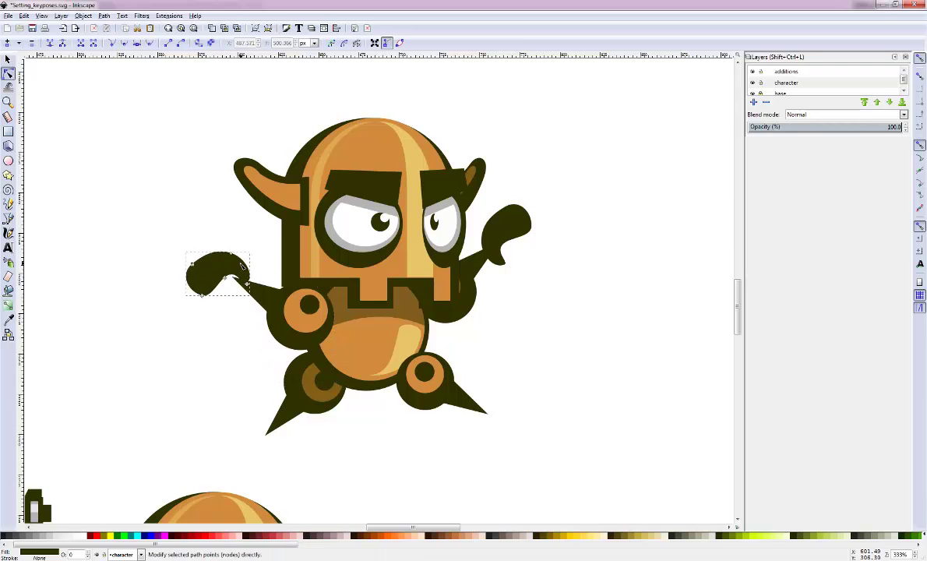
pyautogui.press('s')
pyautogui.click(230, 271)
pyautogui.moveTo(252, 248)
pyautogui.mouseDown()
pyautogui.moveTo(253, 286)
pyautogui.moveTo(243, 273)
pyautogui.mouseUp()
# Step: Rotate the lower-right foot so its spike points right
pyautogui.click(421, 385)
pyautogui.click(448, 396)
pyautogui.moveTo(492, 418)
pyautogui.mouseDown()
pyautogui.moveTo(508, 373)
pyautogui.moveTo(464, 352)
pyautogui.mouseUp()
# Step: Tilt the lower-left foot slightly counter-clockwise and nudge it up-left
pyautogui.click(283, 403)
pyautogui.click(315, 401)
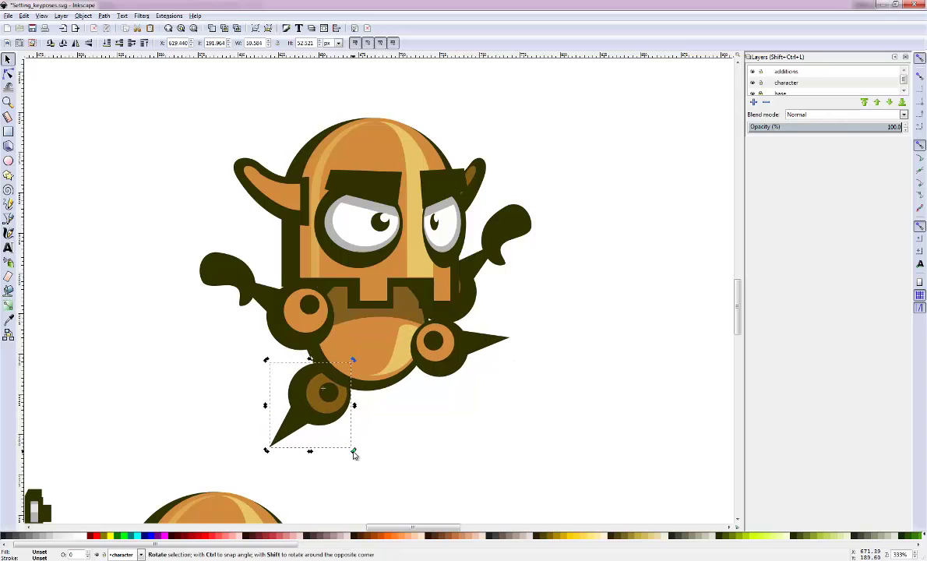
pyautogui.moveTo(354, 454); pyautogui.dragTo(349, 455)
pyautogui.moveTo(300, 367); pyautogui.dragTo(297, 364)
# Step: Shift both pupils, then lower the left eyebrow and tilt it about 14°
pyautogui.moveTo(380, 224); pyautogui.dragTo(435, 222)
pyautogui.moveTo(435, 219); pyautogui.dragTo(432, 222)
pyautogui.moveTo(389, 173); pyautogui.dragTo(390, 180)
pyautogui.click(389, 180)
pyautogui.moveTo(404, 211)
pyautogui.mouseDown()
pyautogui.moveTo(413, 203)
pyautogui.moveTo(360, 155)
pyautogui.mouseUp()
# Step: Tilt the right eyebrow and rotate the whole head clockwise
pyautogui.click(360, 155)
pyautogui.click(439, 185)
pyautogui.moveTo(418, 168)
pyautogui.mouseDown()
pyautogui.moveTo(413, 162)
pyautogui.moveTo(447, 174)
pyautogui.mouseUp()
pyautogui.moveTo(198, 88); pyautogui.dragTo(457, 265)
pyautogui.keyDown('shift'); pyautogui.click(434, 274); pyautogui.keyUp('shift')
pyautogui.moveTo(490, 314); pyautogui.dragTo(494, 296)
pyautogui.moveTo(494, 297); pyautogui.dragTo(491, 292)
# Step: Stretch the lower body taller, narrow it slightly and rotate it
pyautogui.click(522, 309)
pyautogui.click(355, 318)
pyautogui.moveTo(367, 395); pyautogui.dragTo(366, 406)
pyautogui.moveTo(431, 335); pyautogui.dragTo(425, 335)
pyautogui.click(378, 385)
pyautogui.moveTo(426, 263)
pyautogui.mouseDown()
pyautogui.moveTo(435, 276)
pyautogui.moveTo(413, 311)
pyautogui.moveTo(520, 230)
pyautogui.moveTo(512, 225)
pyautogui.mouseUp()
# Step: Move the sphere-and-spike joint down-left and shift and rotate the lower-left leg
pyautogui.moveTo(459, 351); pyautogui.dragTo(441, 377)
pyautogui.moveTo(320, 407); pyautogui.dragTo(331, 414)
pyautogui.click(346, 431)
pyautogui.moveTo(357, 457); pyautogui.dragTo(360, 460)
# Step: Rotate the left arm downward and move it down-left
pyautogui.click(360, 460)
pyautogui.click(238, 264)
pyautogui.click(249, 285)
pyautogui.moveTo(196, 249); pyautogui.dragTo(177, 302)
pyautogui.moveTo(300, 321); pyautogui.dragTo(308, 323)
pyautogui.keyDown('ctrl'); pyautogui.click(249, 323); pyautogui.keyUp('ctrl')
pyautogui.click(256, 331)
pyautogui.click(297, 401)
# Step: Zoom out to the whole page and select the entire robot
pyautogui.scroll(-1, 503, 377)
pyautogui.scroll(-1, 445, 283)
pyautogui.click(197, 29)
pyautogui.moveTo(380, 263); pyautogui.dragTo(543, 422)
# Step: Duplicate the lower-middle robot and place the copy to its right
pyautogui.moveTo(475, 325)
pyautogui.mouseDown()
pyautogui.moveTo(417, 300)
pyautogui.moveTo(413, 309)
pyautogui.mouseUp()
pyautogui.click(512, 292)
pyautogui.moveTo(97, 105)
pyautogui.mouseDown()
pyautogui.moveTo(108, 121)
pyautogui.moveTo(134, 110)
pyautogui.mouseUp()
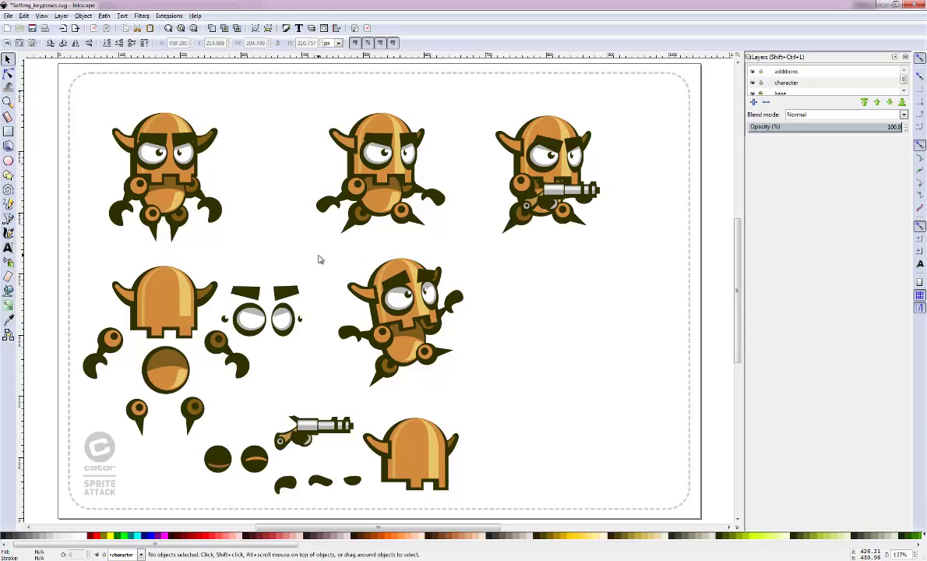
pyautogui.moveTo(319, 260); pyautogui.dragTo(482, 391)
pyautogui.hotkey('ctrl', 'd')
pyautogui.moveTo(428, 294); pyautogui.dragTo(571, 308)
pyautogui.press('Escape')
# Step: Delete both eyes from the copied robot
pyautogui.click(544, 285)
pyautogui.press('Escape')
pyautogui.moveTo(490, 256); pyautogui.dragTo(558, 324)
pyautogui.click(544, 312)
pyautogui.press('Delete')
pyautogui.click(555, 306)
pyautogui.press('Delete')
# Step: Tilt the copy's head, brows and eyes about 8 degrees toward upright
pyautogui.click(556, 313)
pyautogui.keyDown('ctrl'); pyautogui.click(549, 295); pyautogui.keyUp('ctrl')
pyautogui.click(518, 263)
pyautogui.moveTo(518, 263); pyautogui.dragTo(575, 304)
pyautogui.moveTo(587, 267); pyautogui.dragTo(595, 279)
pyautogui.click(621, 265)
pyautogui.moveTo(520, 276); pyautogui.dragTo(616, 367)
# Step: Paste the dark eye circle onto the face and duplicate it for a second eye
pyautogui.click(220, 466)
pyautogui.press('z')
pyautogui.moveTo(471, 280); pyautogui.dragTo(666, 427)
pyautogui.hotkey('ctrl', 'v')
pyautogui.click(9, 61)
pyautogui.moveTo(546, 426)
pyautogui.mouseDown()
pyautogui.moveTo(499, 357)
pyautogui.moveTo(614, 359)
pyautogui.moveTo(581, 356)
pyautogui.mouseUp()
pyautogui.hotkey('ctrl', 'd')
# Step: Shrink and nudge the dark eye, then flatten and raise the left eyebrow
pyautogui.click(539, 392)
pyautogui.click(538, 390)
pyautogui.moveTo(521, 397); pyautogui.dragTo(526, 391)
pyautogui.moveTo(577, 333); pyautogui.dragTo(581, 335)
pyautogui.click(501, 284)
pyautogui.hotkey('ctrl', 'z')
pyautogui.hotkey('ctrl', 'z')
pyautogui.hotkey('ctrl', 'z')
pyautogui.hotkey('ctrl', 'z')
pyautogui.hotkey('ctrl', 'z')
pyautogui.hotkey('ctrl', 'z')
pyautogui.hotkey('ctrl', 'z')
pyautogui.hotkey('ctrl', 'z')
# Step: Straighten the right eyebrow and rotate the whole robot group slightly
pyautogui.moveTo(591, 319); pyautogui.dragTo(608, 321)
pyautogui.moveTo(602, 329); pyautogui.dragTo(600, 321)
pyautogui.click(570, 310)
pyautogui.click(575, 414)
pyautogui.click(542, 263)
pyautogui.moveTo(610, 209); pyautogui.dragTo(621, 214)
# Step: Rotate the brown belly about 74 degrees, flip it vertically and place it under the head
pyautogui.click(645, 215)
pyautogui.click(320, 265)
pyautogui.moveTo(320, 265); pyautogui.dragTo(333, 389)
pyautogui.click(347, 370)
pyautogui.moveTo(390, 328)
pyautogui.mouseDown()
pyautogui.moveTo(406, 461)
pyautogui.moveTo(391, 464)
pyautogui.mouseUp()
pyautogui.moveTo(392, 464); pyautogui.dragTo(392, 464)
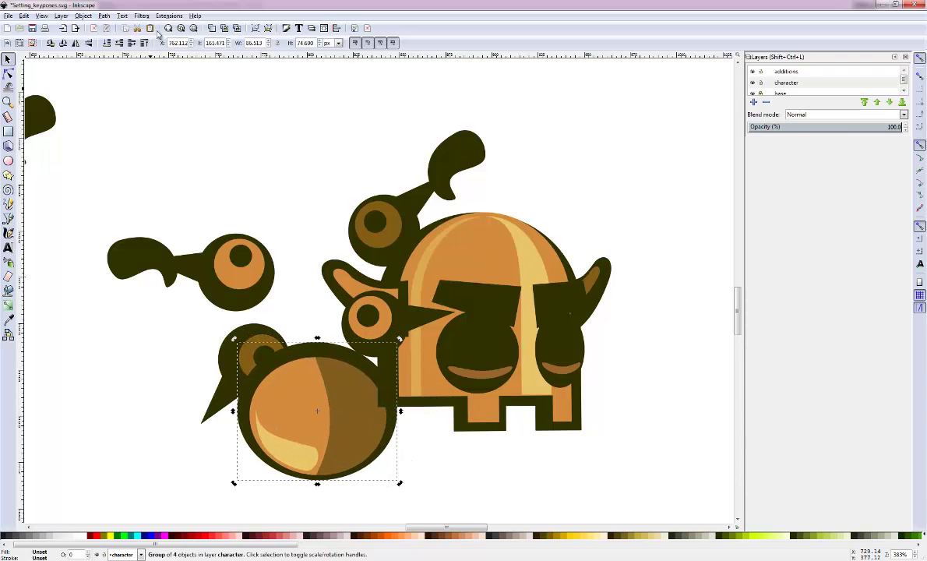
pyautogui.click(90, 44)
pyautogui.moveTo(357, 366); pyautogui.dragTo(468, 366)
pyautogui.moveTo(423, 482)
pyautogui.mouseDown()
pyautogui.moveTo(424, 467)
pyautogui.moveTo(404, 438)
pyautogui.mouseUp()
# Step: Rotate and flip the lower-left arm to point left and lay it on the body
pyautogui.click(251, 334)
pyautogui.moveTo(293, 321); pyautogui.dragTo(309, 378)
pyautogui.click(88, 43)
pyautogui.moveTo(287, 314); pyautogui.dragTo(300, 337)
pyautogui.click(249, 350)
pyautogui.moveTo(249, 351); pyautogui.dragTo(302, 390)
# Step: Mirror the spiked leg piece horizontally and move it to the lower left
pyautogui.click(260, 261)
pyautogui.moveTo(408, 349)
pyautogui.mouseDown()
pyautogui.moveTo(294, 332)
pyautogui.moveTo(283, 408)
pyautogui.mouseUp()
pyautogui.click(75, 43)
pyautogui.moveTo(301, 371)
pyautogui.mouseDown()
pyautogui.moveTo(306, 406)
pyautogui.moveTo(300, 395)
pyautogui.mouseUp()
# Step: Lay the upper-left arm over the lower spike, rotated about 18 degrees, and turn the upper arm down
pyautogui.click(262, 268)
pyautogui.moveTo(196, 297); pyautogui.dragTo(338, 456)
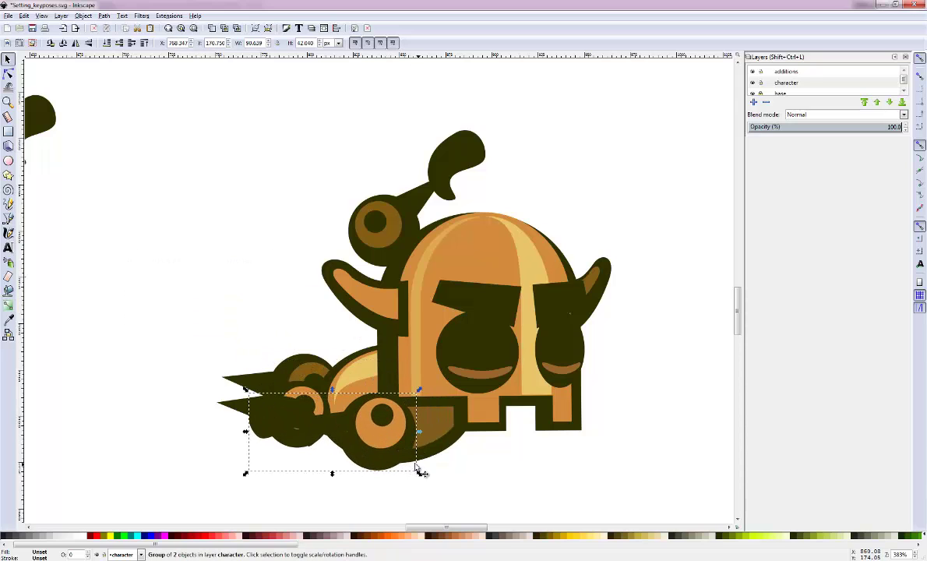
pyautogui.click(419, 473)
pyautogui.moveTo(420, 474); pyautogui.dragTo(464, 470)
pyautogui.moveTo(413, 445); pyautogui.dragTo(391, 444)
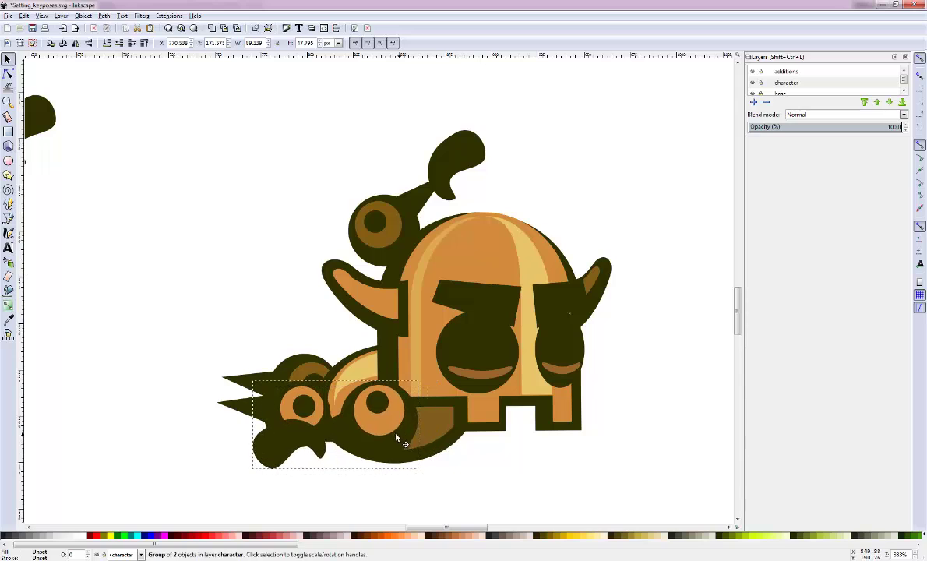
pyautogui.click(368, 196)
pyautogui.moveTo(459, 172)
pyautogui.mouseDown()
pyautogui.moveTo(388, 243)
pyautogui.moveTo(494, 418)
pyautogui.moveTo(527, 436)
pyautogui.mouseUp()
# Step: Point the spike down-right and delete the lower dark blob and the teardrop hand
pyautogui.moveTo(581, 389); pyautogui.dragTo(590, 408)
pyautogui.click(459, 167)
pyautogui.keyDown('ctrl'); pyautogui.click(278, 441); pyautogui.keyUp('ctrl')
pyautogui.press('Delete')
pyautogui.click(462, 148)
pyautogui.press('Delete')
pyautogui.click(192, 30)
# Step: Paste a copy of the dark blob and place it under the body as a flat foot
pyautogui.click(325, 487)
pyautogui.press('z')
pyautogui.moveTo(477, 301); pyautogui.dragTo(669, 450)
pyautogui.hotkey('ctrl', 'v')
pyautogui.click(8, 60)
pyautogui.moveTo(613, 387); pyautogui.dragTo(580, 388)
pyautogui.moveTo(577, 389); pyautogui.dragTo(298, 385)
# Step: Resize the wheels and reposition the foot blob, wheels, front legs and right foot
pyautogui.click(327, 338)
pyautogui.moveTo(402, 397); pyautogui.dragTo(413, 399)
pyautogui.click(379, 416)
pyautogui.moveTo(265, 387); pyautogui.dragTo(287, 399)
pyautogui.moveTo(371, 364); pyautogui.dragTo(384, 366)
pyautogui.moveTo(506, 374)
pyautogui.mouseDown()
pyautogui.moveTo(518, 341)
pyautogui.moveTo(500, 377)
pyautogui.moveTo(483, 360)
pyautogui.mouseUp()
pyautogui.click(592, 395)
pyautogui.moveTo(588, 392); pyautogui.dragTo(587, 391)
# Step: Lower both eyes slightly and move the left and right brows down
pyautogui.click(462, 277)
pyautogui.keyDown('ctrl'); pyautogui.click(543, 269); pyautogui.keyUp('ctrl')
pyautogui.keyDown('shift'); pyautogui.click(485, 281); pyautogui.keyUp('shift')
pyautogui.press('Down')
pyautogui.press('Down')
pyautogui.click(545, 234)
pyautogui.moveTo(552, 234); pyautogui.dragTo(553, 232)
pyautogui.moveTo(491, 239); pyautogui.dragTo(543, 242)
# Step: Shift the spiked group right and up, raise the central eye and nudge the right eye
pyautogui.moveTo(297, 356); pyautogui.dragTo(300, 359)
pyautogui.moveTo(293, 302); pyautogui.dragTo(311, 297)
pyautogui.click(694, 328)
pyautogui.moveTo(491, 311); pyautogui.dragTo(492, 300)
pyautogui.click(560, 234)
pyautogui.click(556, 305)
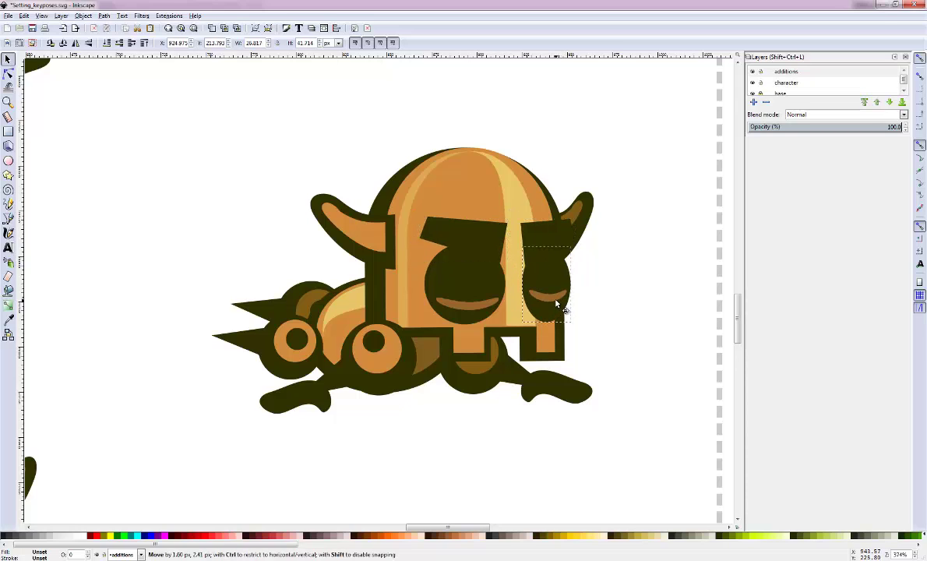
pyautogui.moveTo(557, 304)
pyautogui.mouseDown()
pyautogui.moveTo(552, 311)
pyautogui.moveTo(565, 303)
pyautogui.mouseUp()
pyautogui.click(631, 291)
# Step: Fit the page and nudge the whole fallen robot down
pyautogui.click(192, 29)
pyautogui.click(600, 379)
pyautogui.keyDown('shift'); pyautogui.click(622, 366); pyautogui.keyUp('shift')
pyautogui.keyDown('shift'); pyautogui.click(561, 346); pyautogui.keyUp('shift')
pyautogui.press('Down')
pyautogui.press('Down')
pyautogui.press('Down')
pyautogui.press('Down')
pyautogui.press('Down')
pyautogui.press('Down')
pyautogui.press('Down')
pyautogui.click(687, 360)
# Step: Pull the small claw piece out to the right and reposition the small arm piece
pyautogui.moveTo(647, 420); pyautogui.dragTo(668, 414)
pyautogui.click(620, 413)
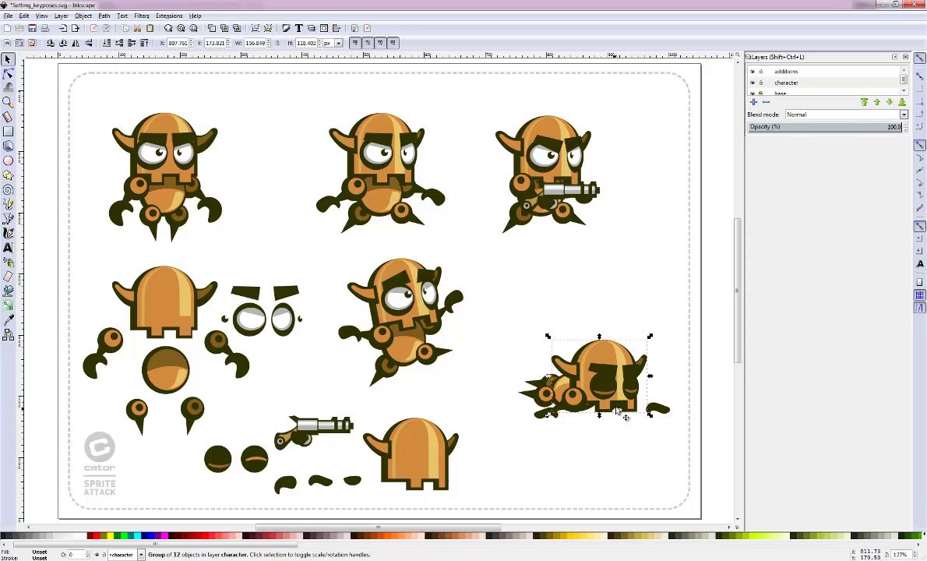
pyautogui.keyDown('ctrl'); pyautogui.click(610, 419); pyautogui.keyUp('ctrl')
pyautogui.moveTo(610, 419); pyautogui.dragTo(621, 397)
pyautogui.click(621, 368)
pyautogui.click(656, 448)
pyautogui.click(660, 408)
pyautogui.click(635, 386)
pyautogui.keyDown('alt'); pyautogui.click(631, 380); pyautogui.keyUp('alt')
pyautogui.click(661, 470)
# Step: Select all the fallen robot's parts and move it up-left beside the middle pose
pyautogui.moveTo(501, 309); pyautogui.dragTo(693, 444)
pyautogui.moveTo(600, 394)
pyautogui.mouseDown()
pyautogui.moveTo(565, 382)
pyautogui.moveTo(559, 360)
pyautogui.mouseUp()
pyautogui.click(654, 338)
pyautogui.click(590, 370)
pyautogui.click(648, 361)
pyautogui.keyDown('ctrl'); pyautogui.click(590, 366); pyautogui.keyUp('ctrl')
pyautogui.click(624, 365)
pyautogui.click(659, 376)
pyautogui.moveTo(463, 274); pyautogui.dragTo(647, 419)
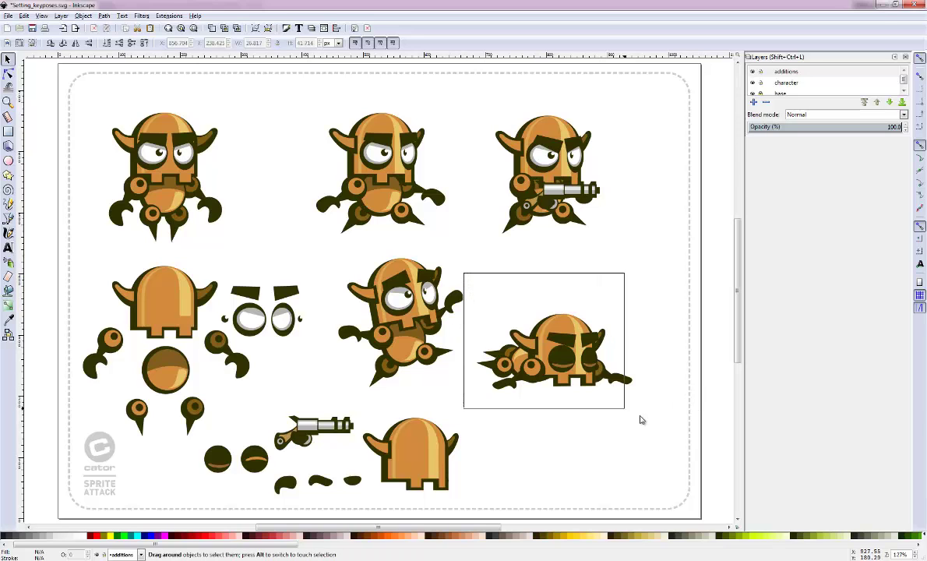
pyautogui.moveTo(558, 342); pyautogui.dragTo(565, 323)
pyautogui.click(535, 269)
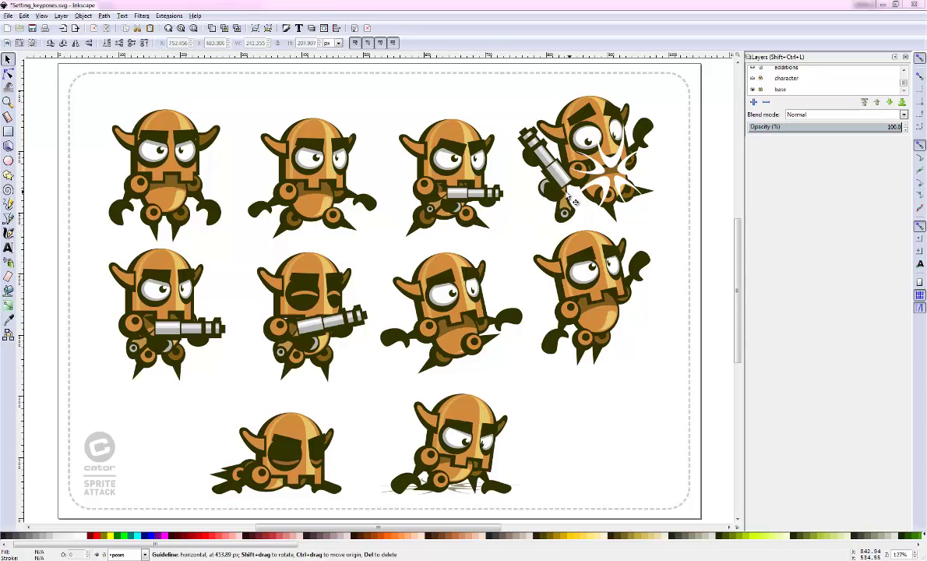